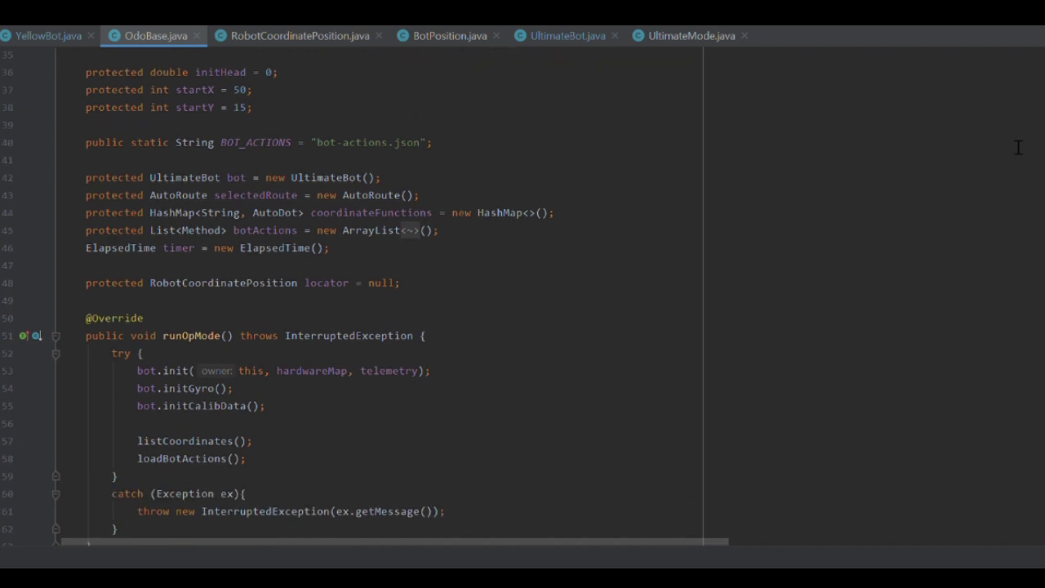
Step: Review OdoBase.java from the field declarations through the runOpMode, locator, runRoute, goTo and qualifies methods
scroll(1018, 146, "down", 1)
scroll(1019, 147, "down", 1)
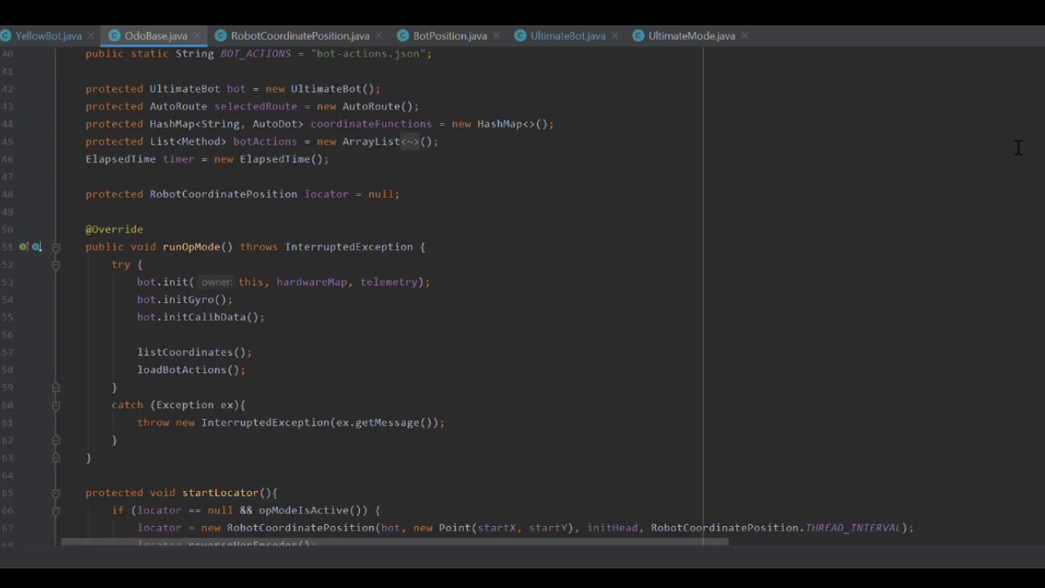
scroll(1018, 147, "down", 1)
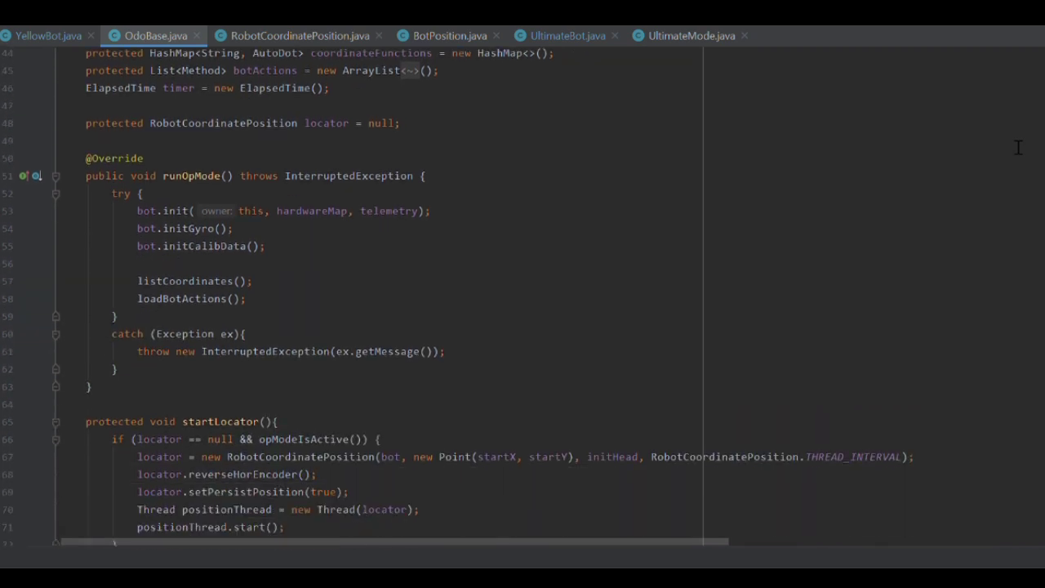
scroll(1018, 147, "down", 1)
scroll(1018, 147, "down", 1)
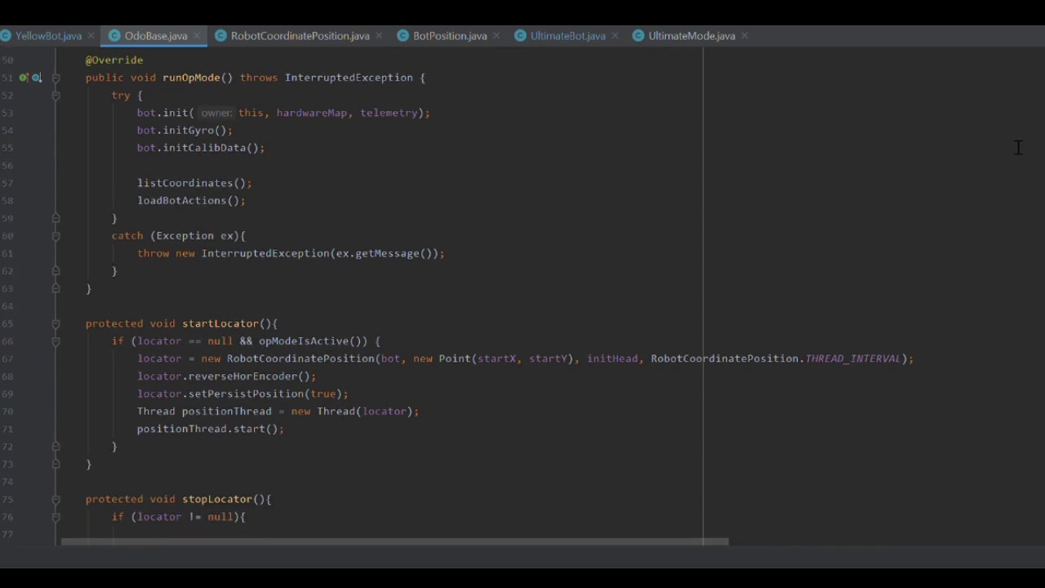
scroll(1019, 147, "down", 1)
scroll(1018, 146, "down", 1)
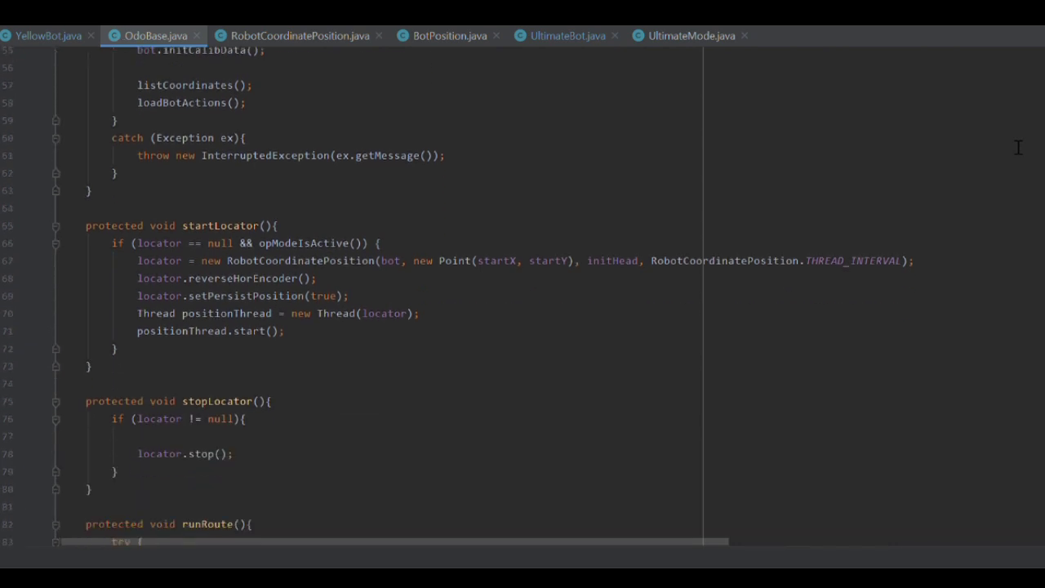
scroll(1018, 147, "down", 5)
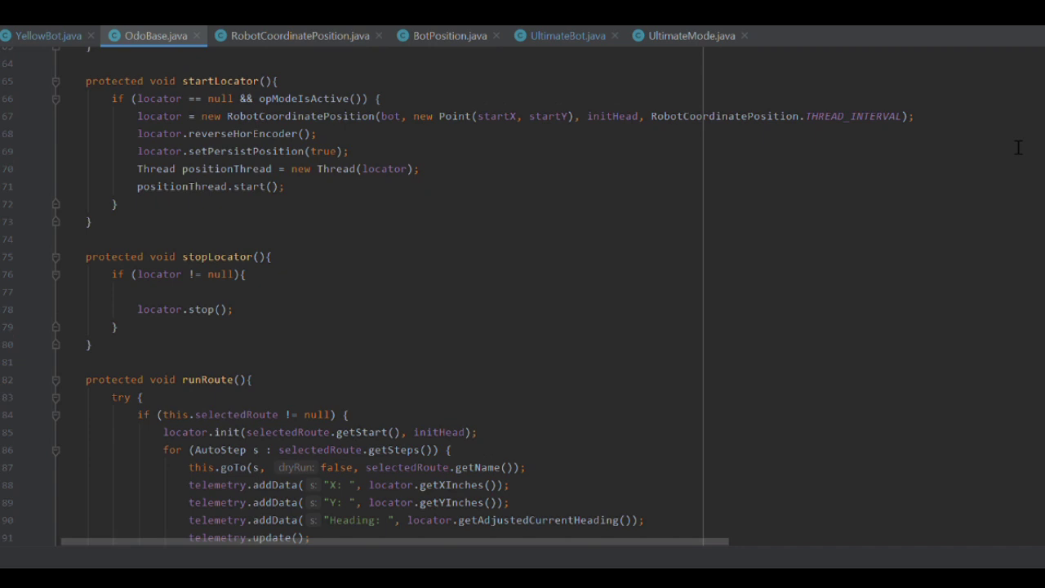
scroll(1018, 147, "down", 5)
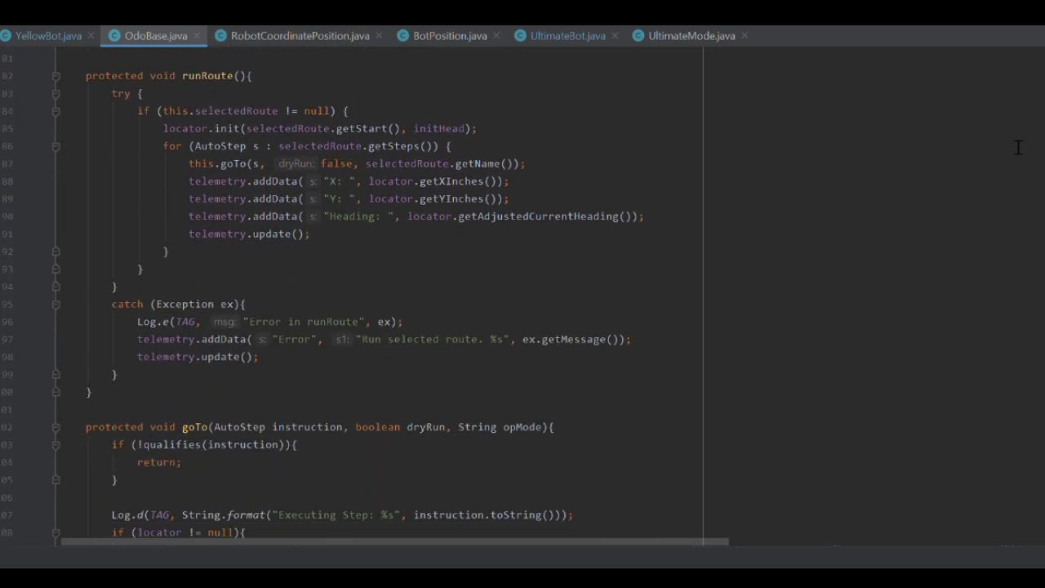
scroll(1018, 147, "down", 5)
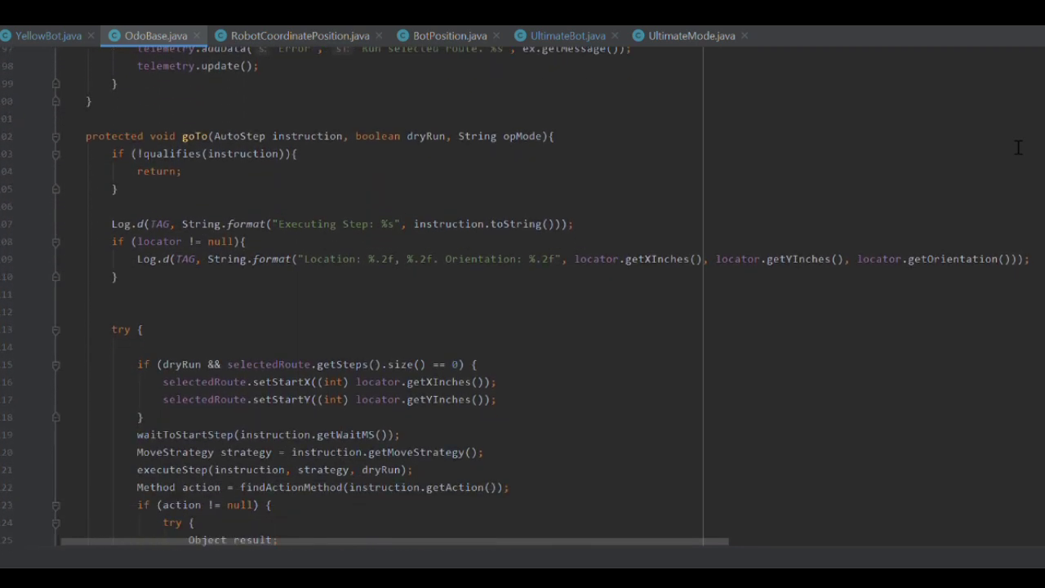
scroll(1018, 147, "down", 5)
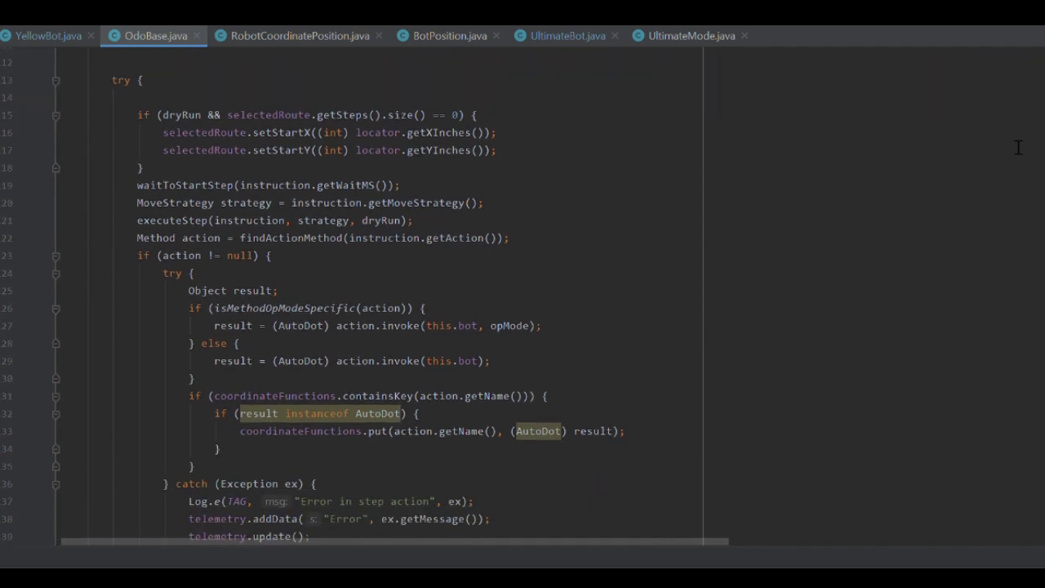
scroll(1018, 147, "down", 7)
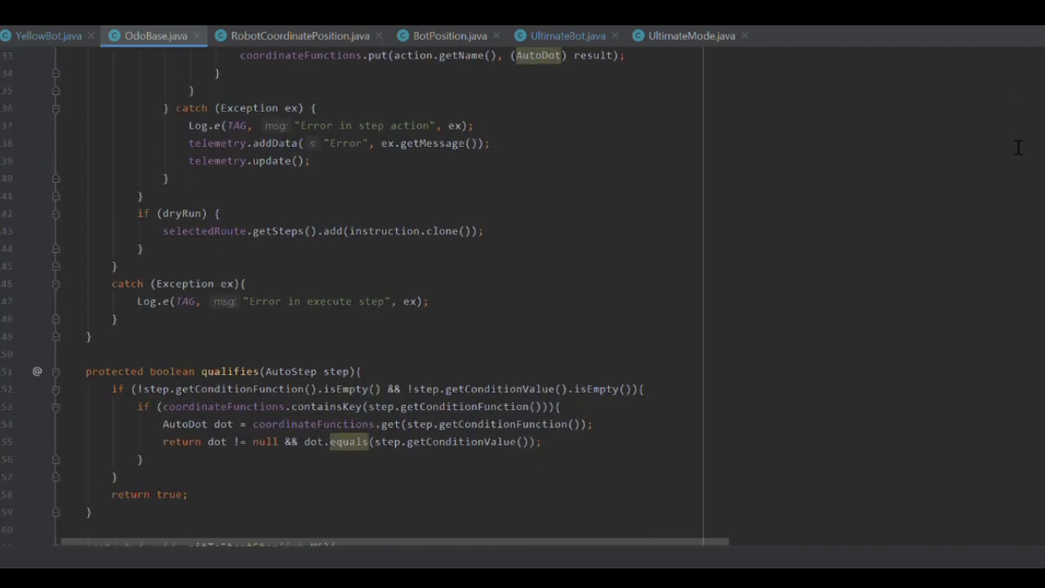
scroll(1018, 147, "down", 6)
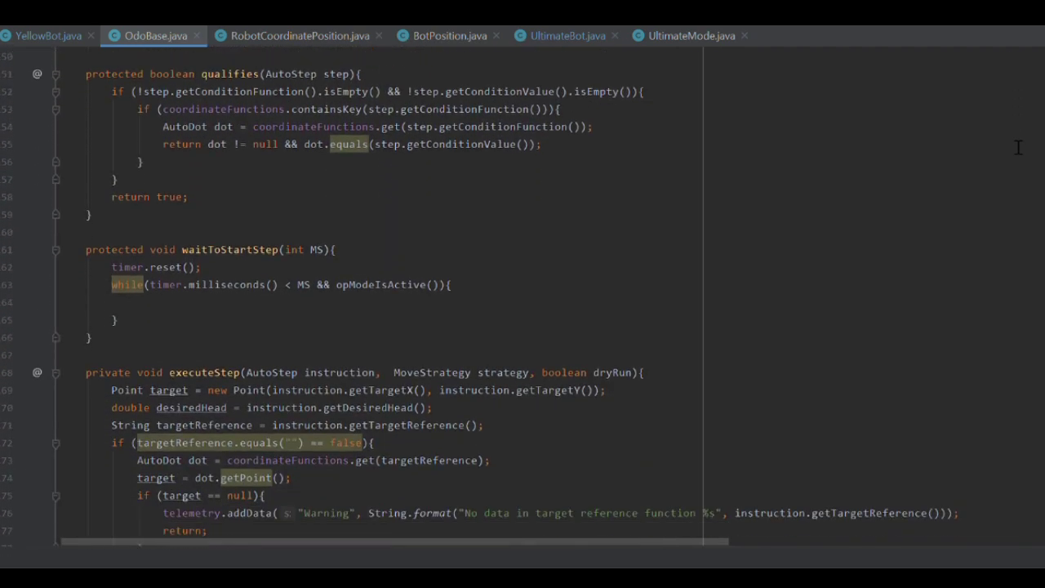
Step: Examine the rest of OdoBase.java, from executeStep and the movement methods to the route, coordinate and bot action loading code
scroll(1018, 147, "down", 6)
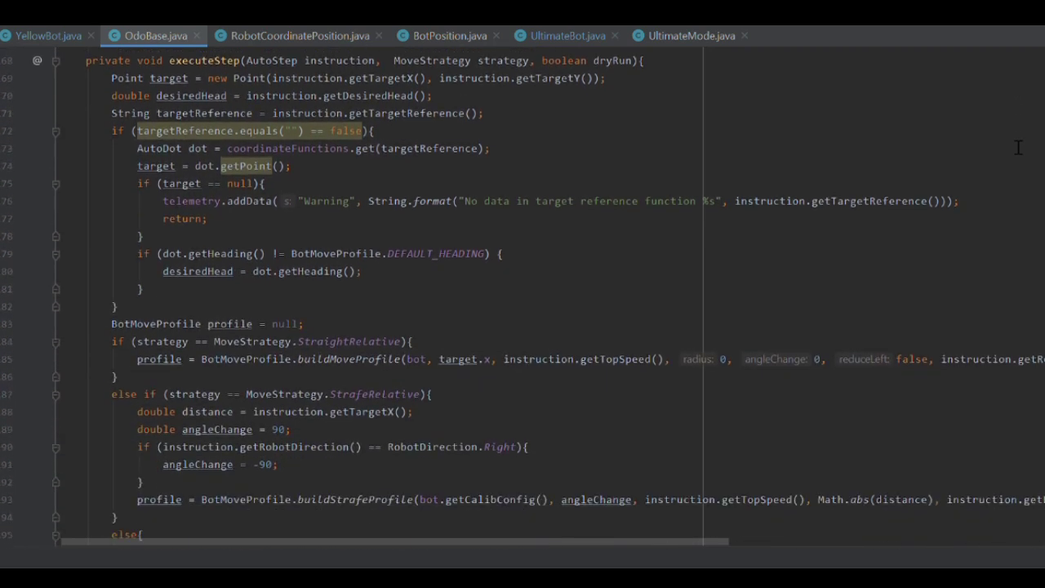
scroll(1018, 147, "down", 5)
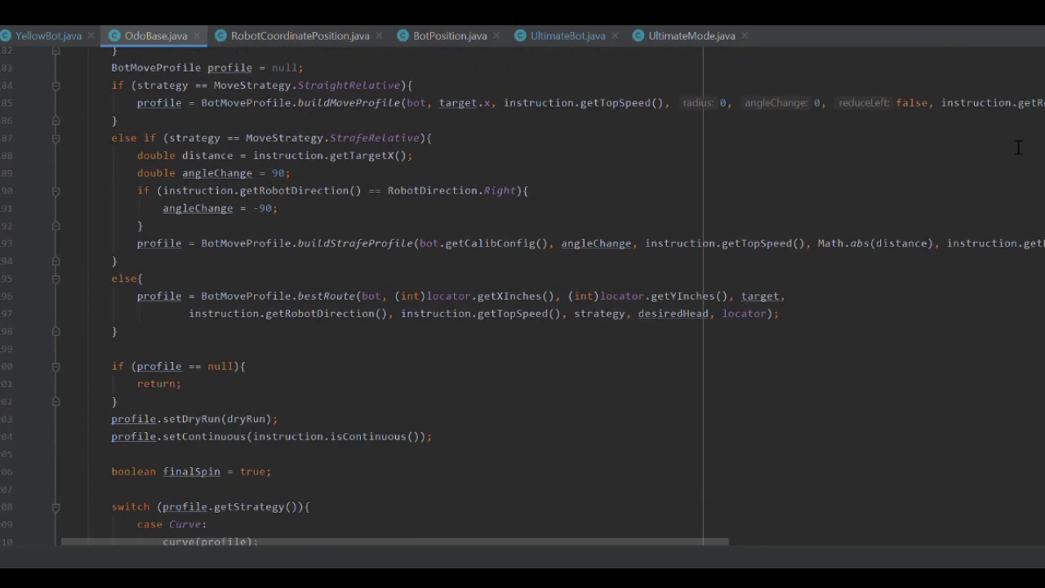
scroll(1018, 147, "down", 6)
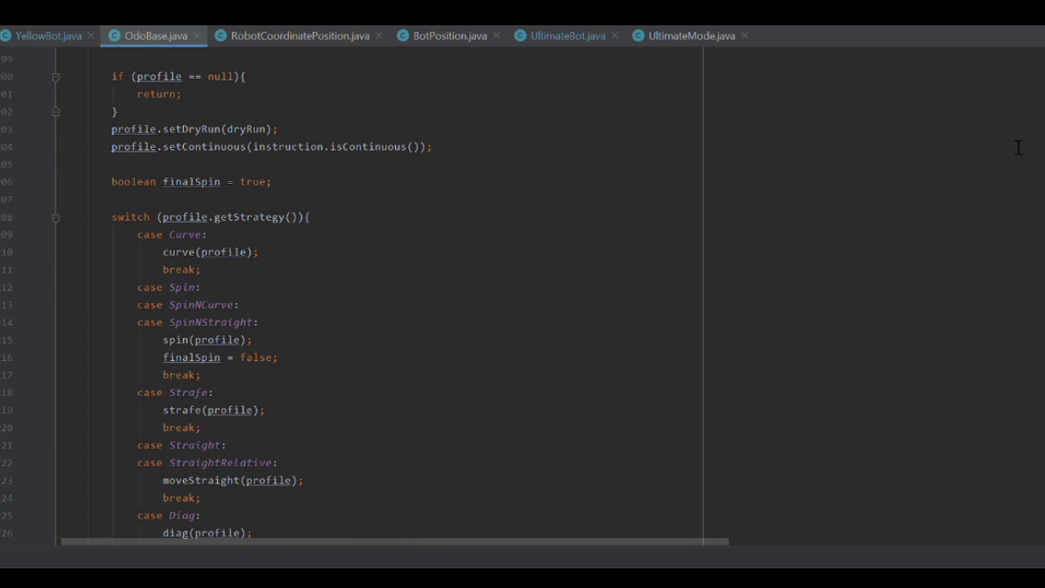
scroll(1018, 147, "down", 6)
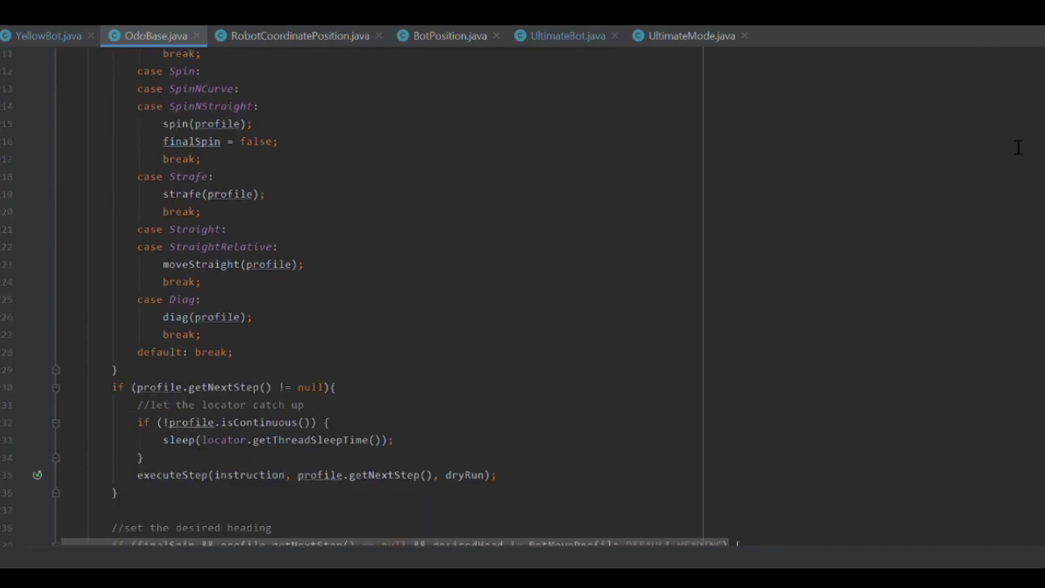
scroll(1018, 147, "down", 6)
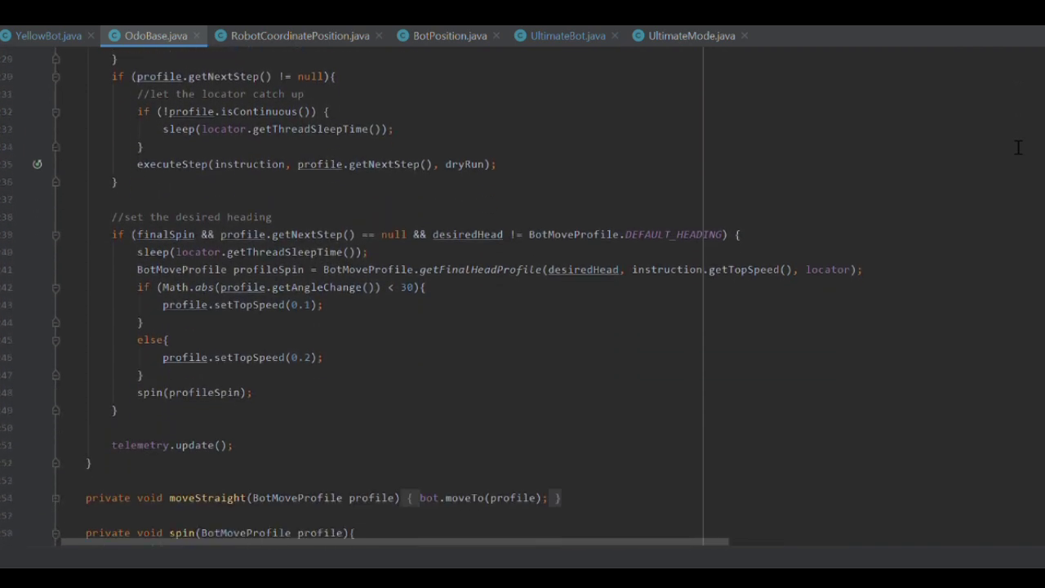
scroll(1018, 147, "down", 9)
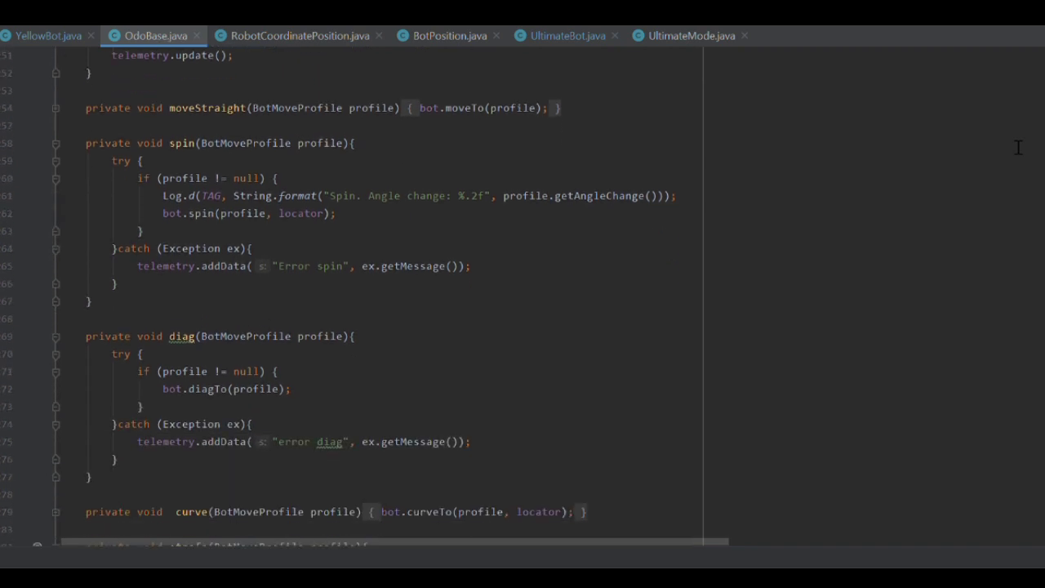
scroll(1019, 147, "down", 6)
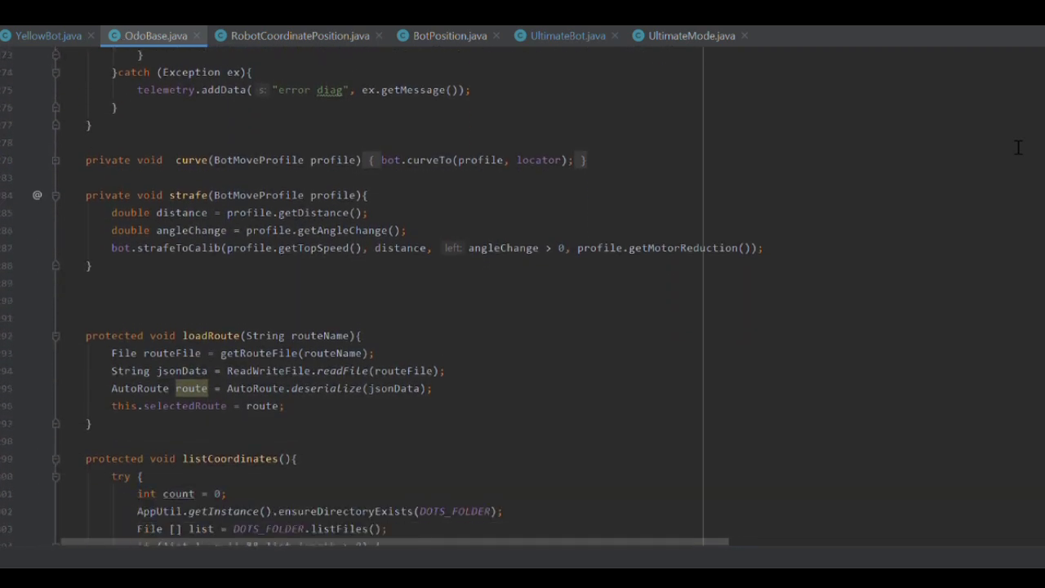
scroll(1018, 147, "down", 7)
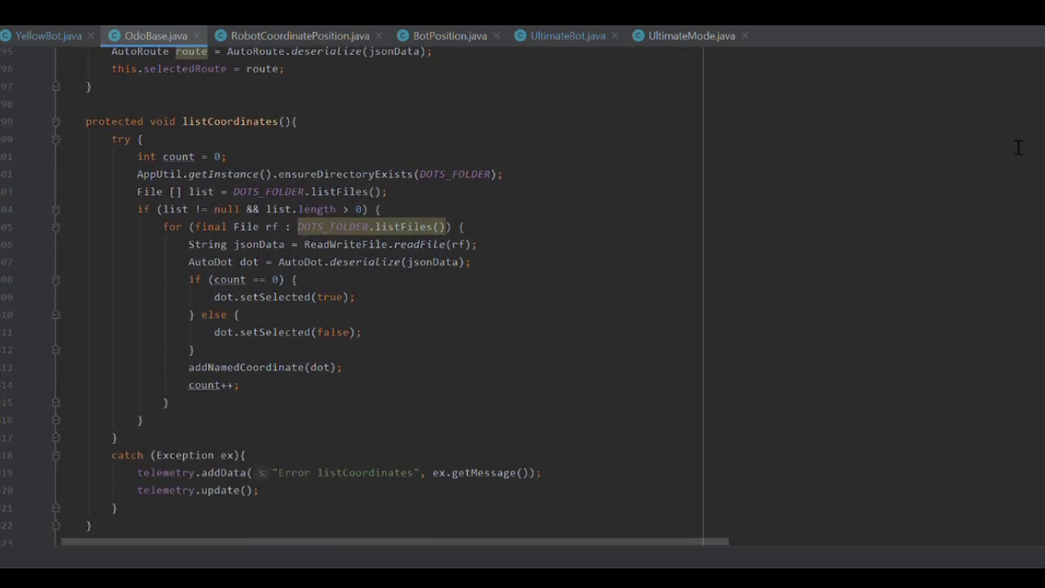
scroll(1018, 147, "down", 10)
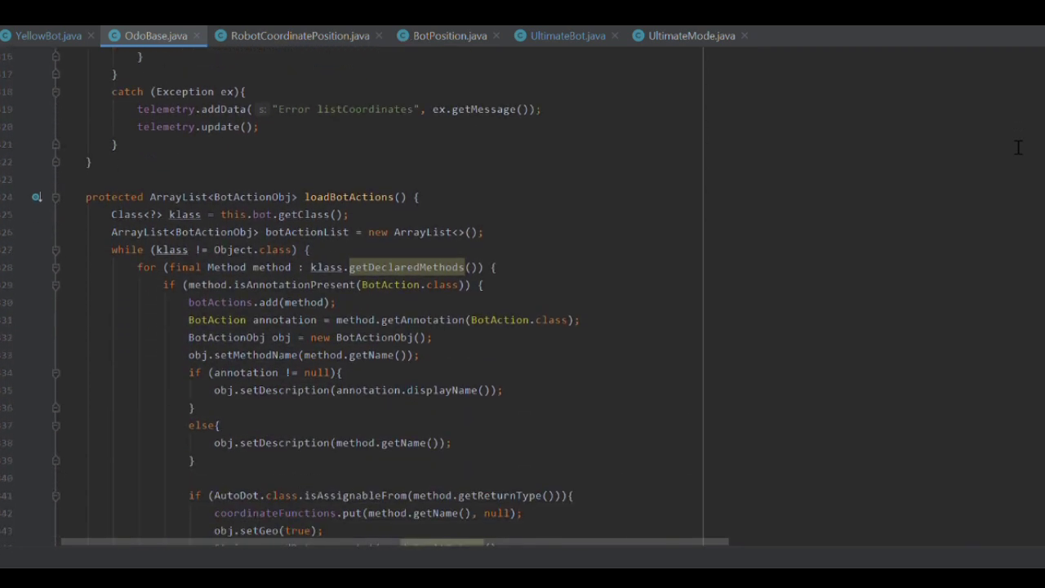
scroll(1018, 147, "down", 5)
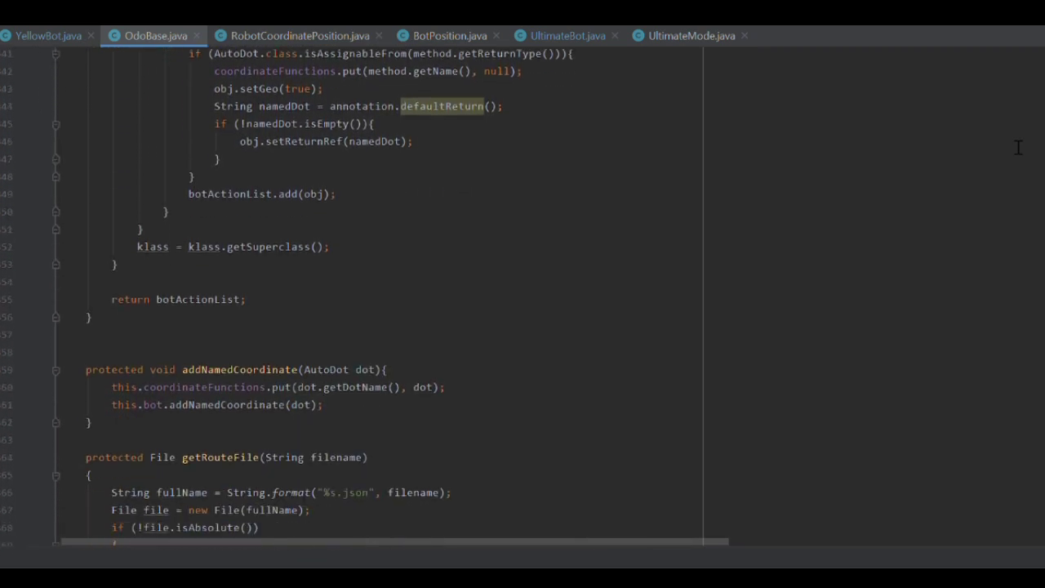
scroll(1018, 147, "down", 8)
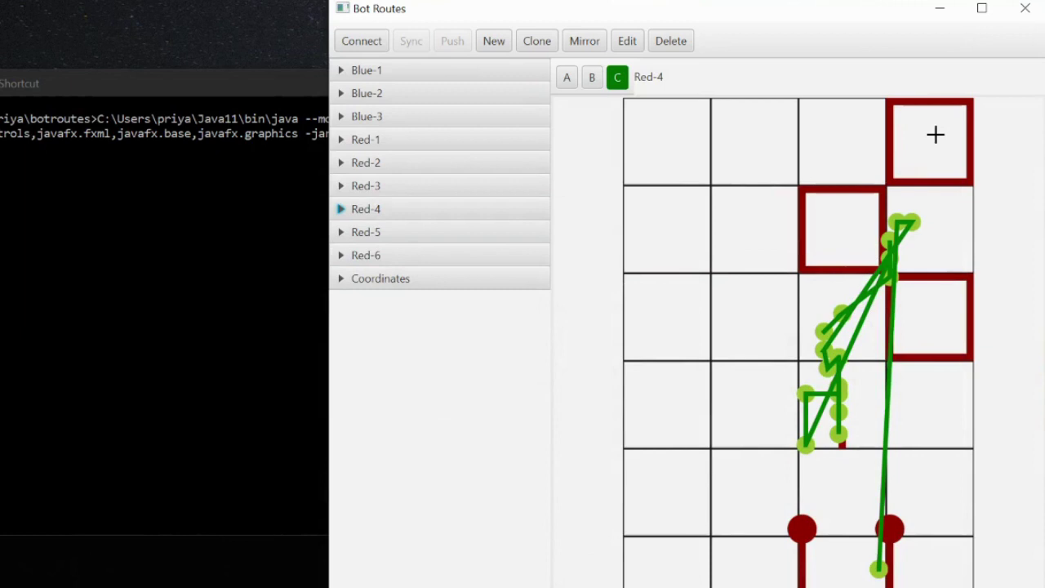
Step: In Bot Routes, expand the Red-4 route's step list and display its path for condition B, ending on condition C
left_click(433, 214)
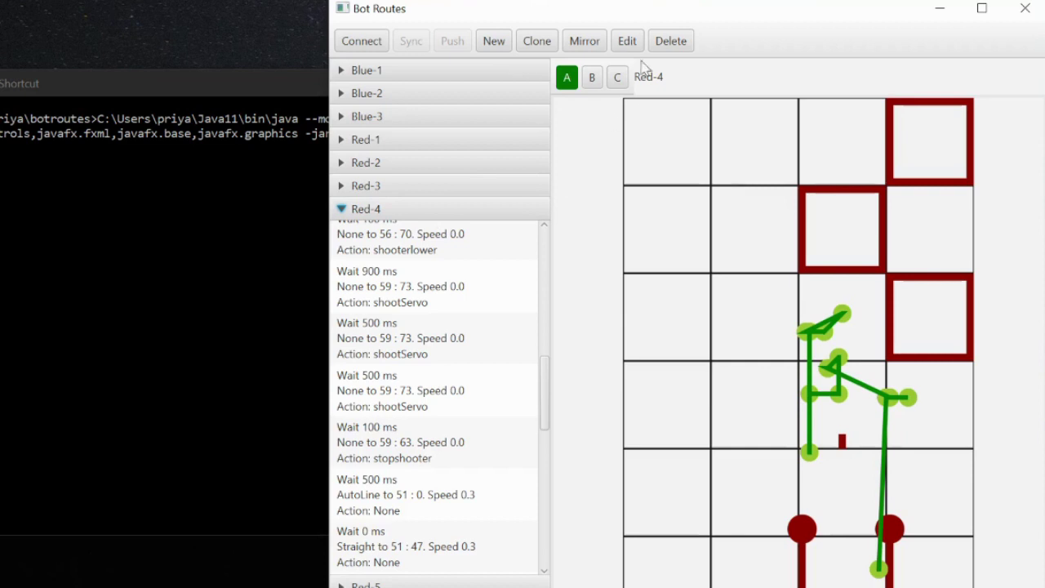
left_click(591, 76)
left_click(618, 78)
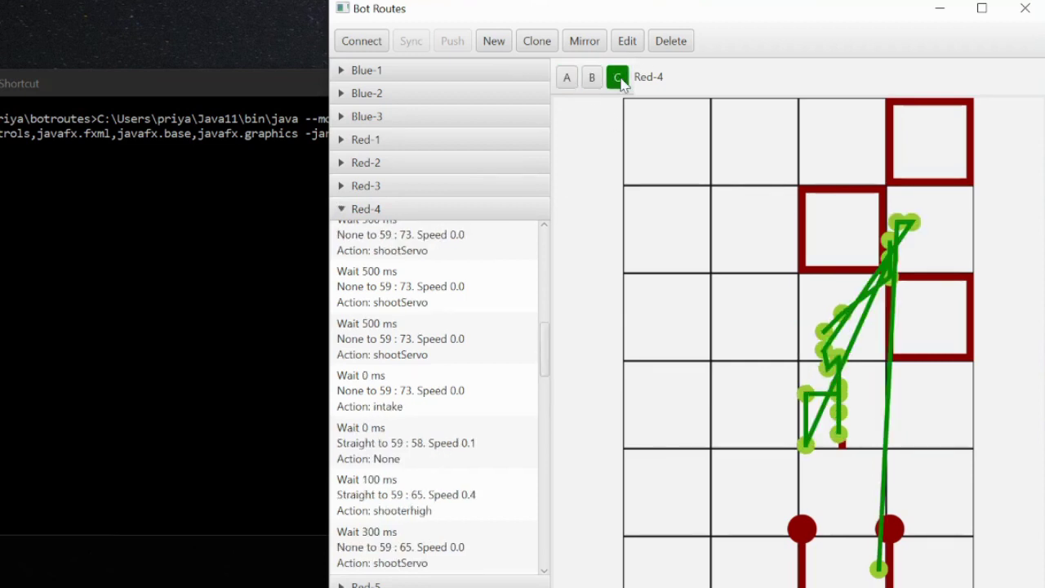
Step: Open the details of Red-4's shooterhigh step at 59 : 65 and browse the available bot actions without changing the selection
double_click(457, 495)
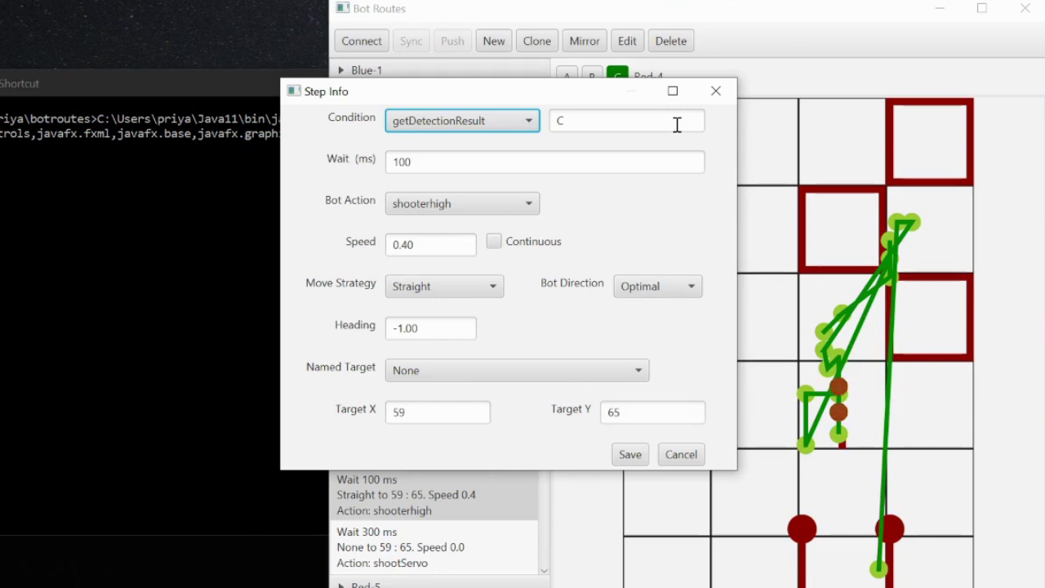
left_click(515, 207)
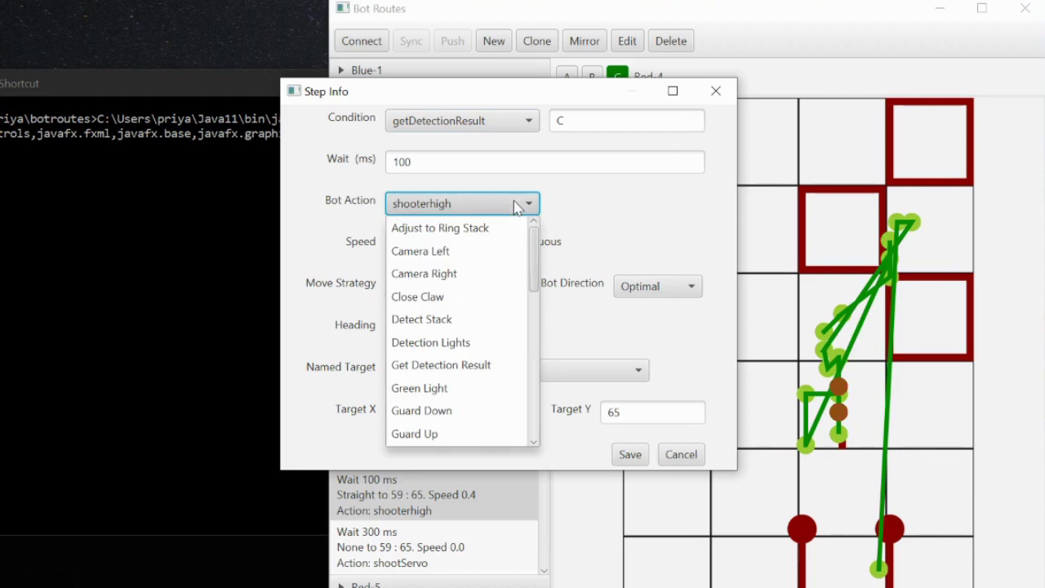
scroll(501, 278, "down", 3)
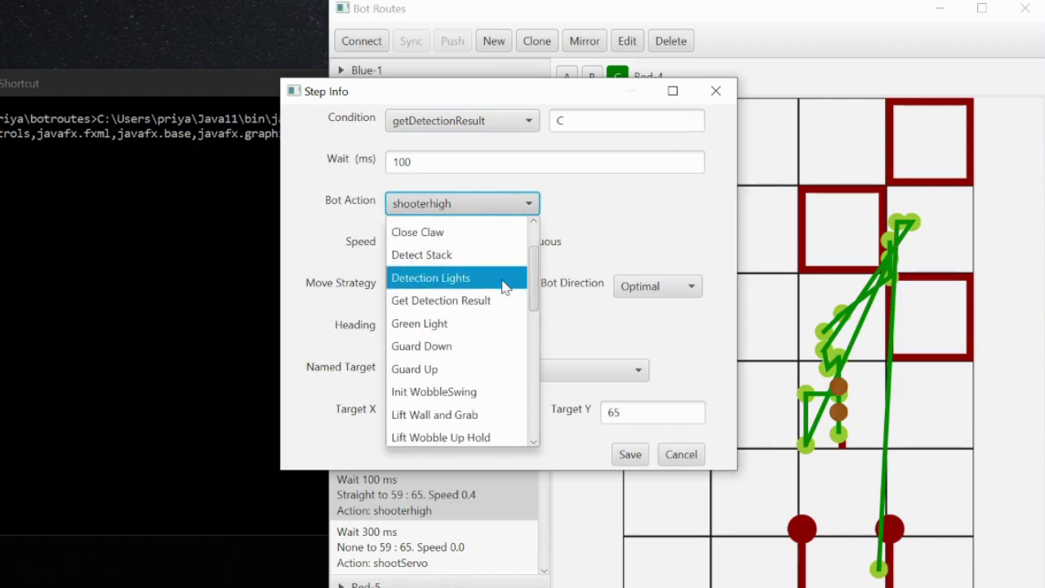
scroll(503, 286, "down", 6)
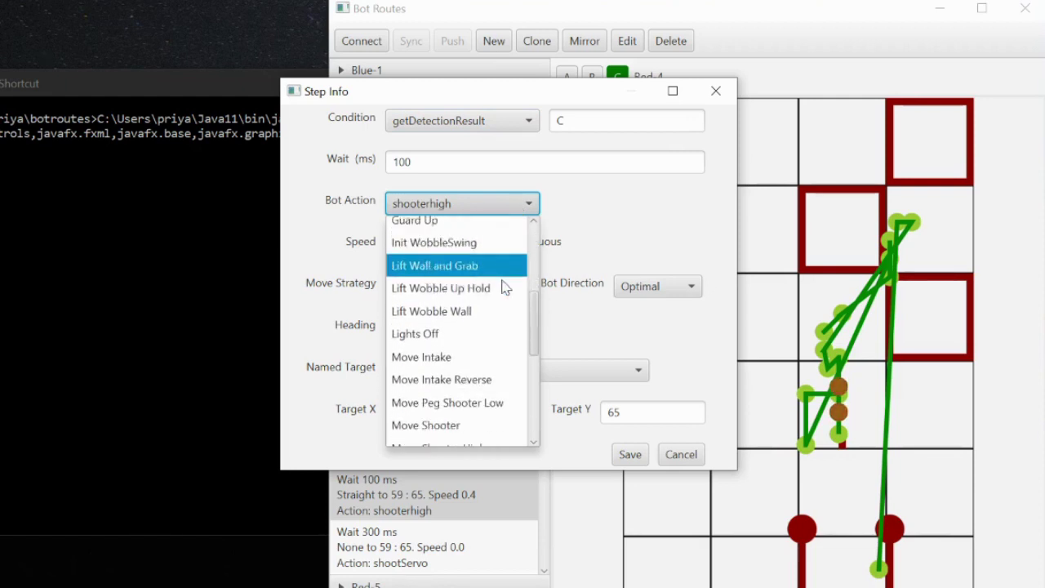
scroll(503, 287, "down", 3)
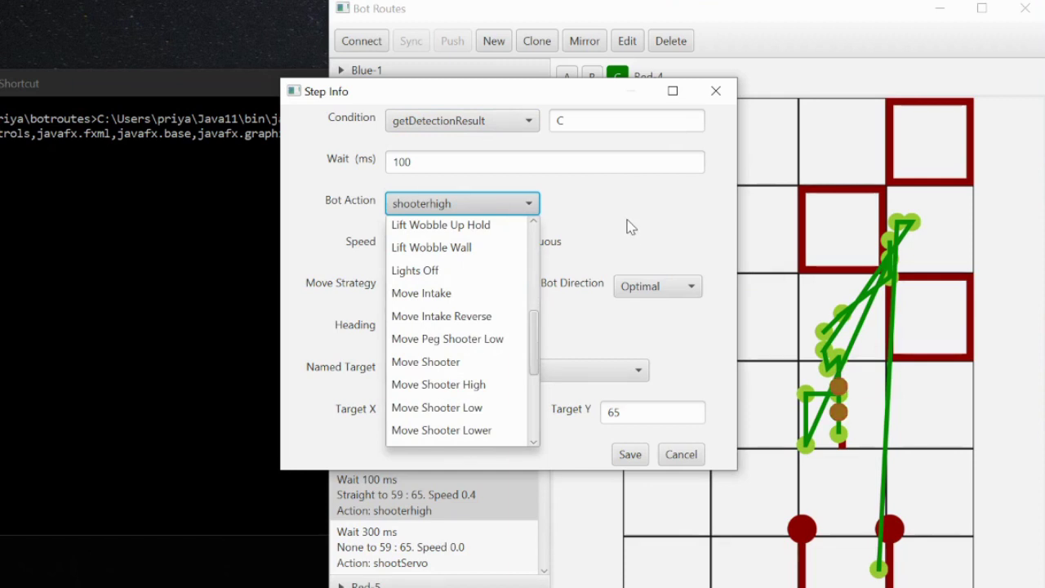
left_click(629, 226)
Step: Inspect the step's move strategy and bot direction options, keeping Straight and Optimal
left_click(490, 290)
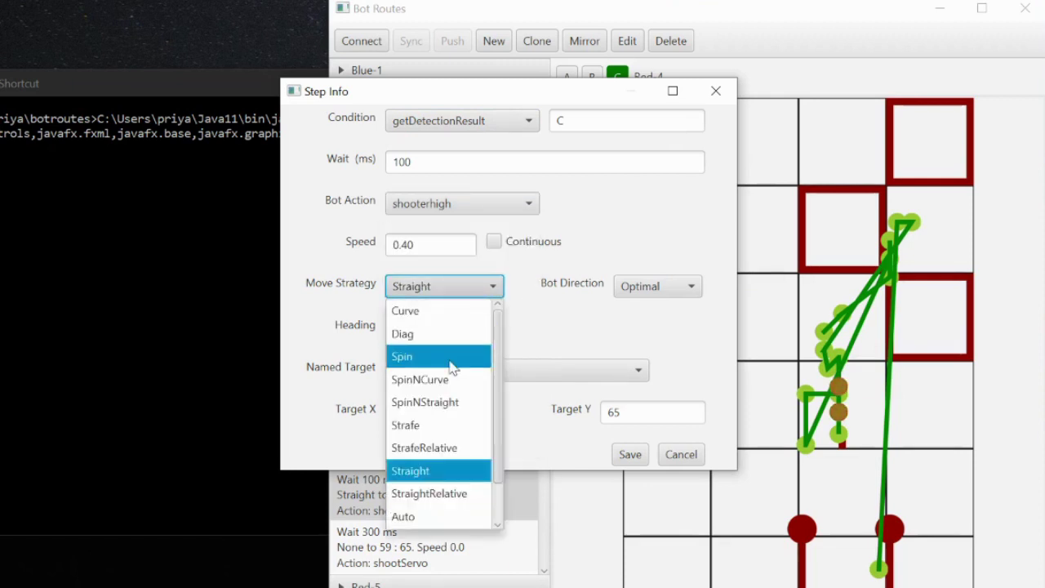
scroll(451, 368, "down", 2)
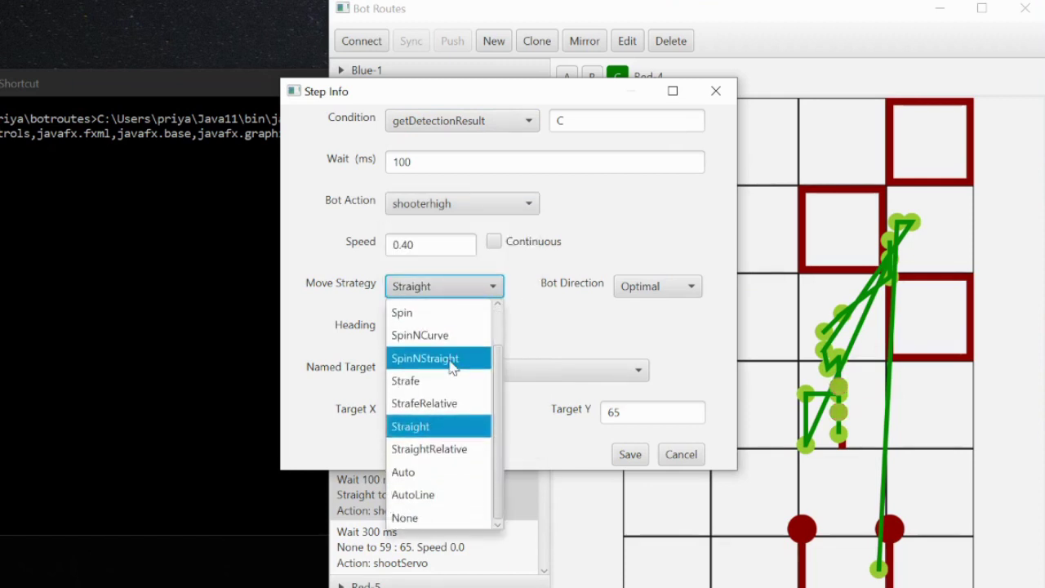
left_click(622, 288)
left_click(584, 367)
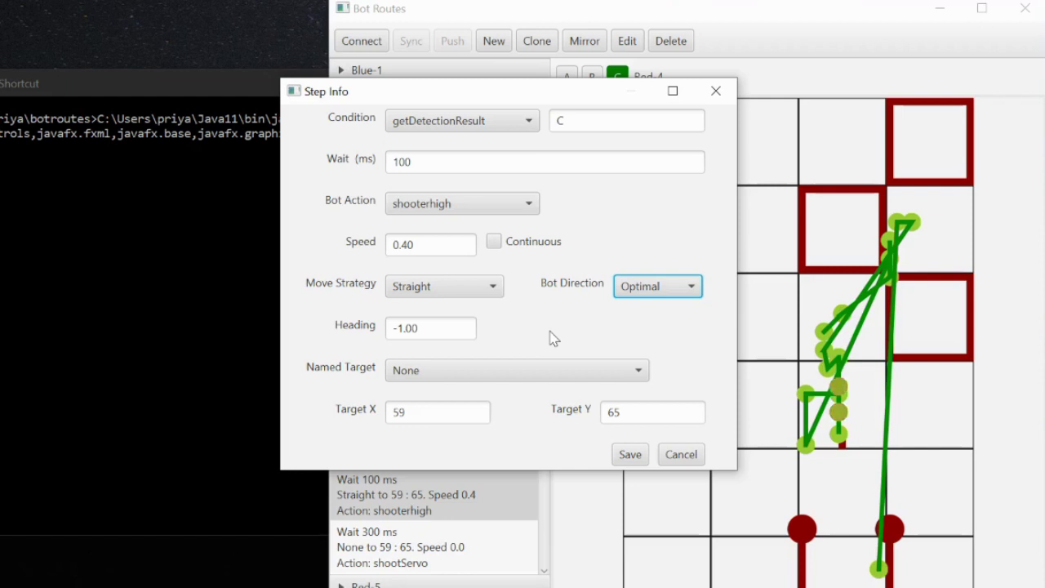
Step: Look through the step's named target options, keep None, and close the step details without saving
left_click(456, 378)
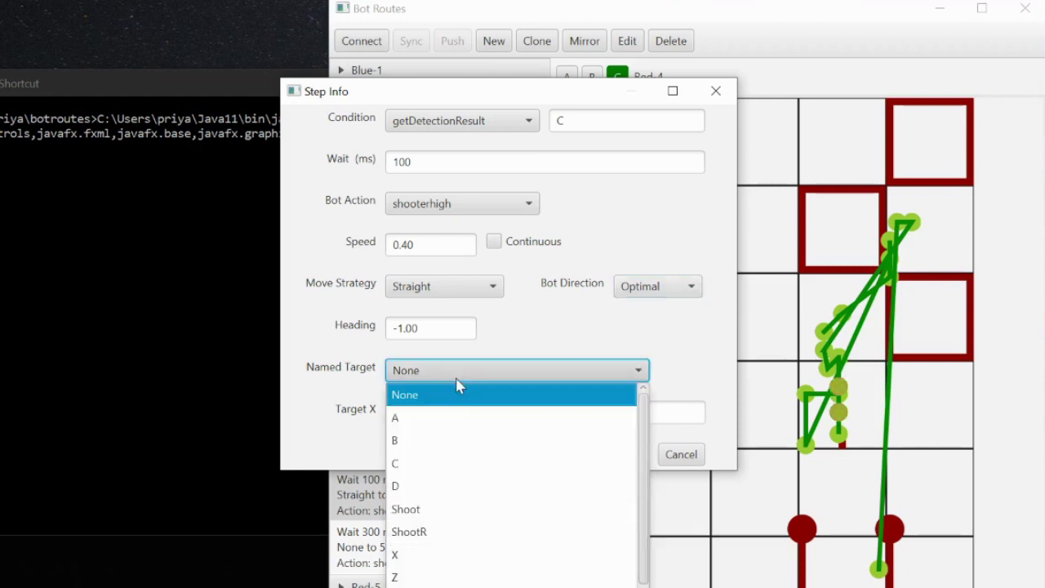
scroll(446, 482, "down", 1)
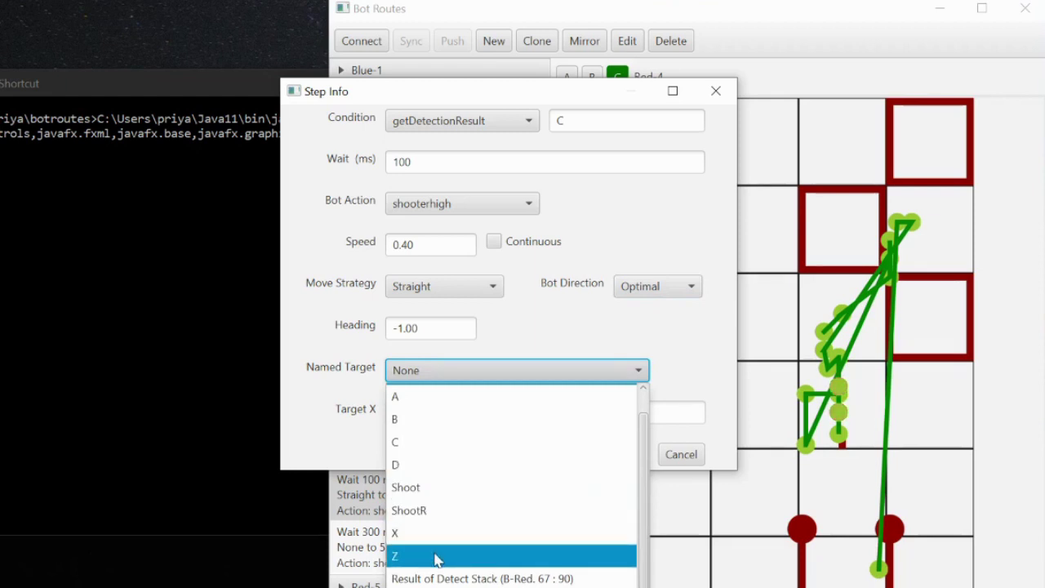
left_click(669, 384)
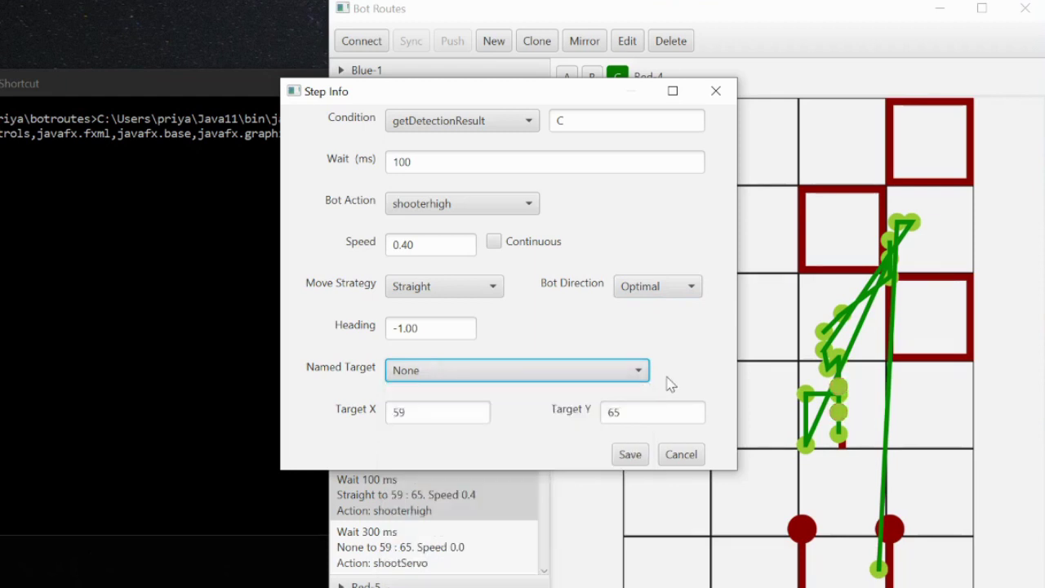
left_click(676, 455)
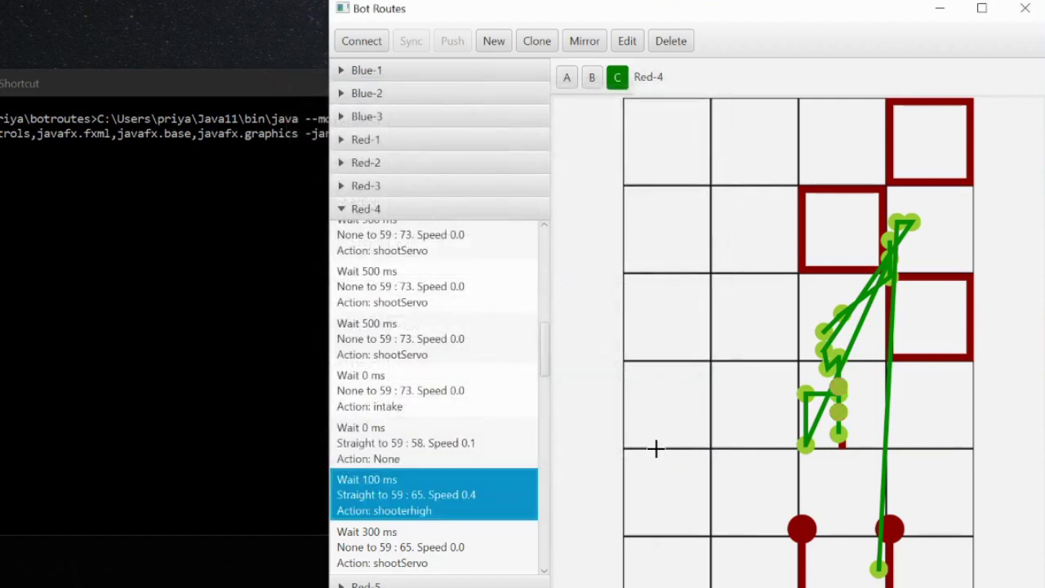